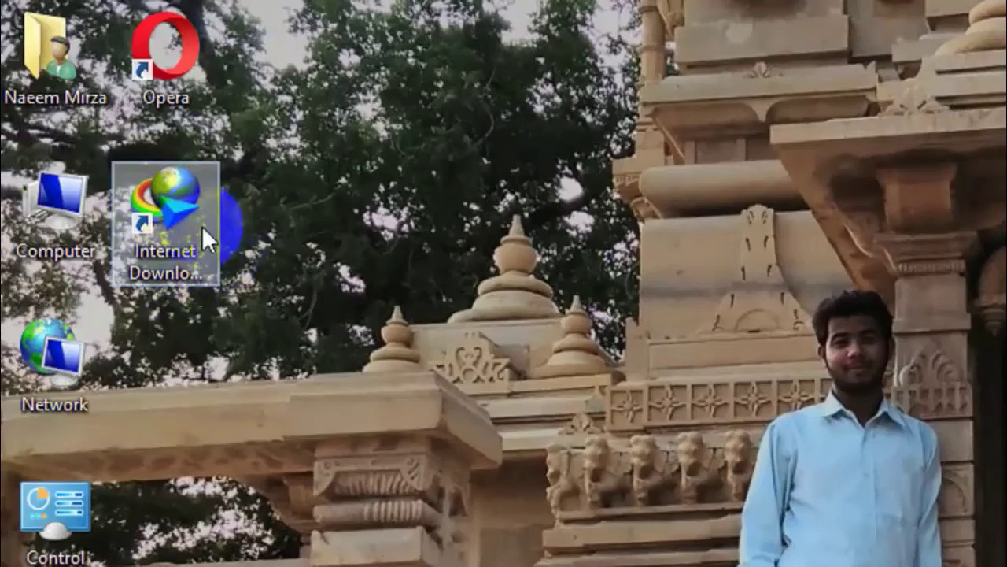
# Launch the Opera browser and open the bookmarked Google Drive page for V6.0.002.P0.160614.8298_I00.rar
pyautogui.doubleClick(155, 203)
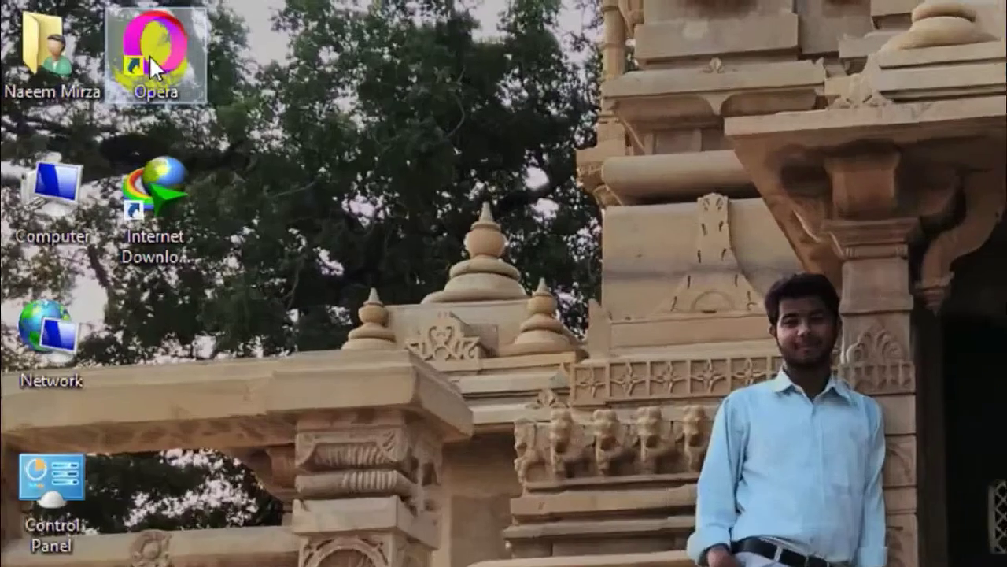
pyautogui.rightClick(81, 34)
pyautogui.click(100, 37)
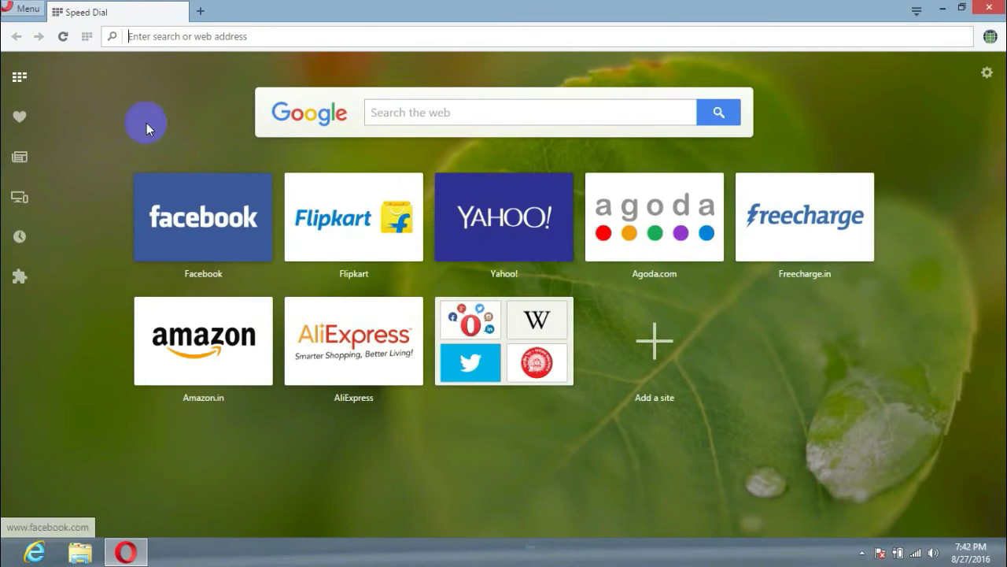
pyautogui.click(16, 8)
pyautogui.moveTo(69, 173)
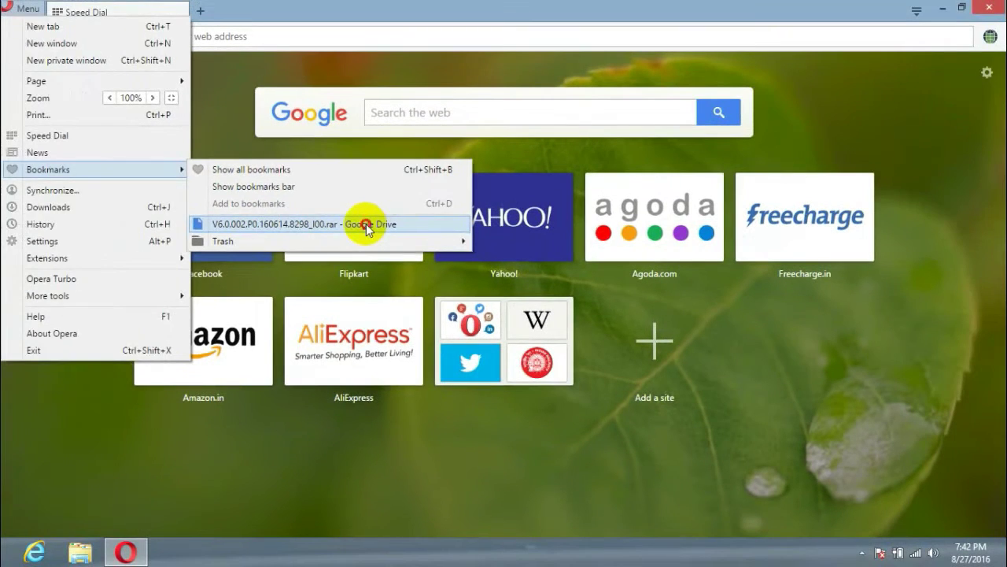
pyautogui.click(504, 298)
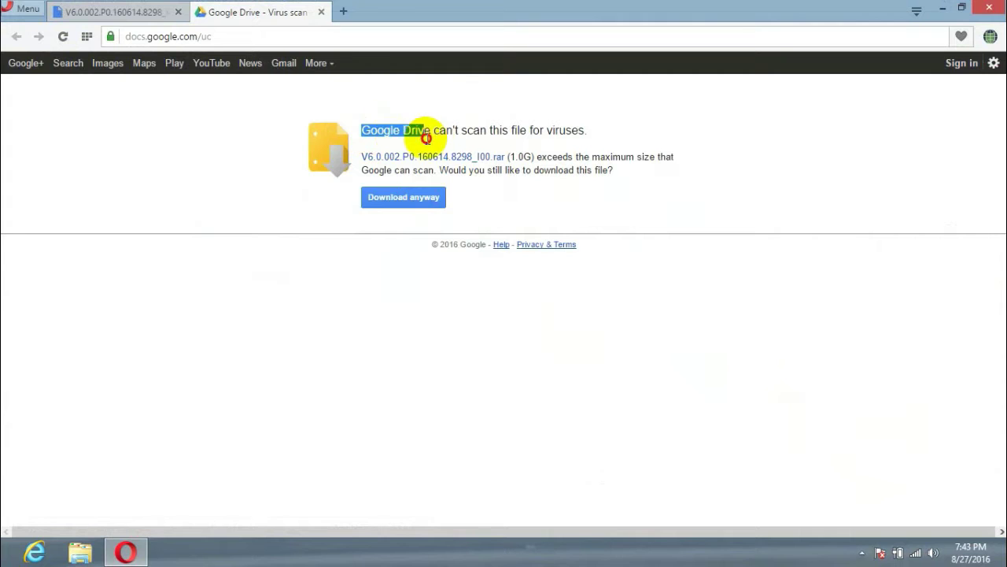
# Download the V6.0.002.P0.160614.8298_I00.rar file anyway from the Google Drive virus scan page
pyautogui.moveTo(413, 137); pyautogui.dragTo(410, 133)
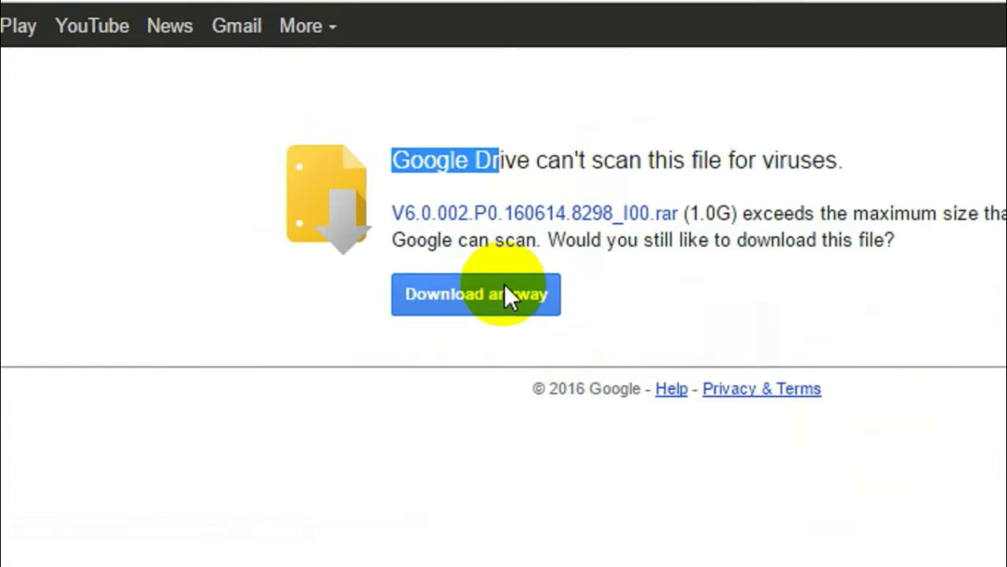
pyautogui.click(491, 380)
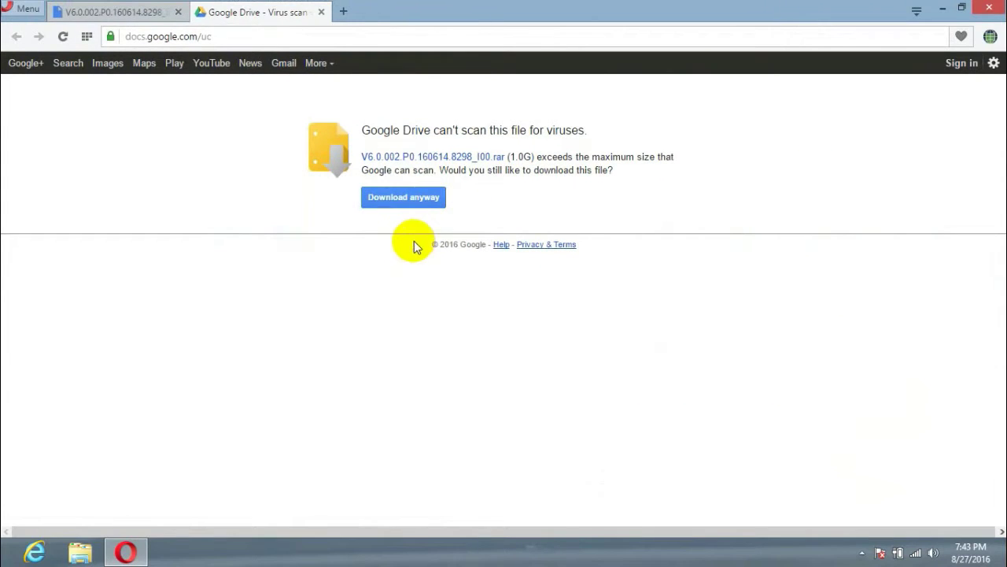
pyautogui.click(400, 197)
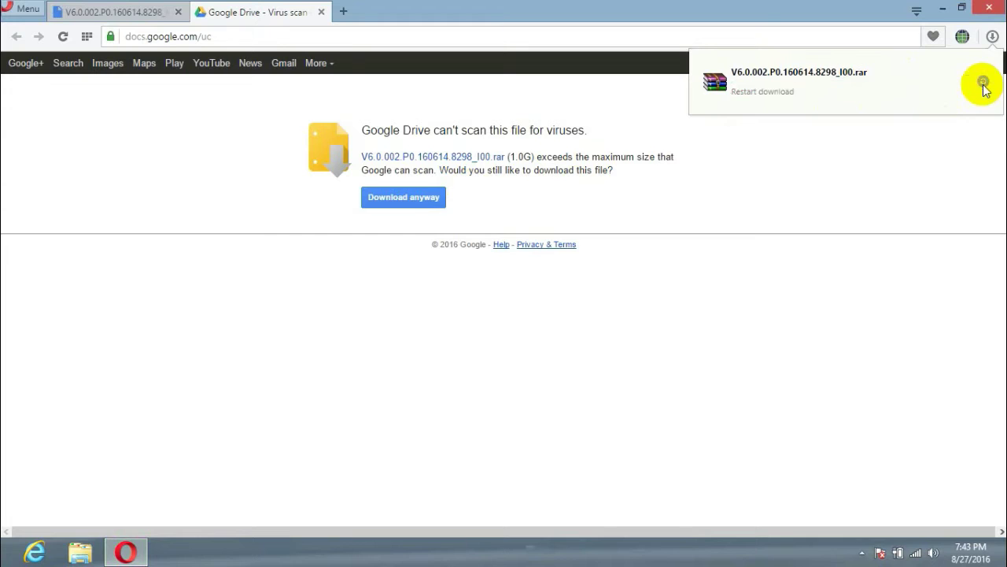
# Open the full downloads list and copy the download address of the .rar file
pyautogui.click(994, 38)
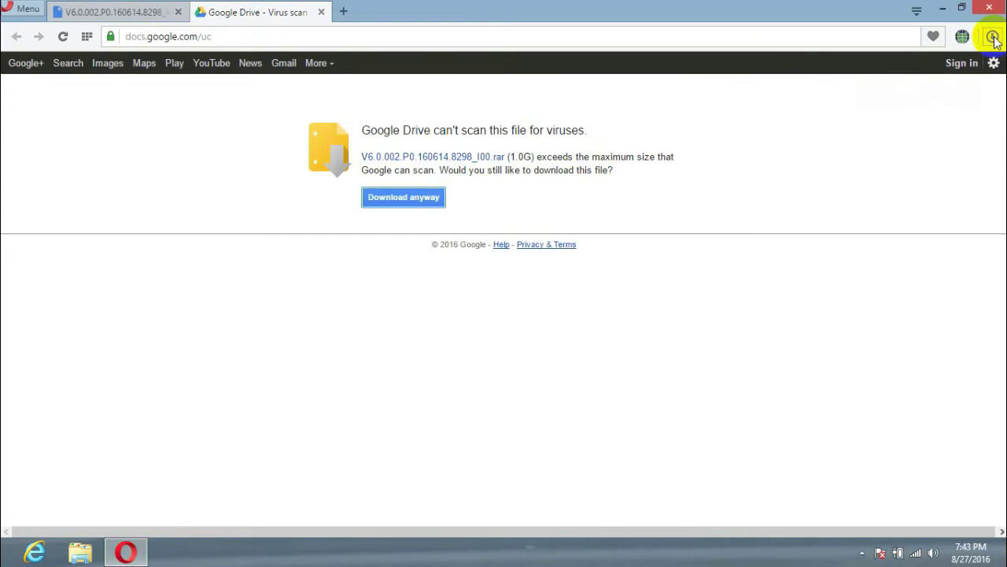
pyautogui.click(993, 38)
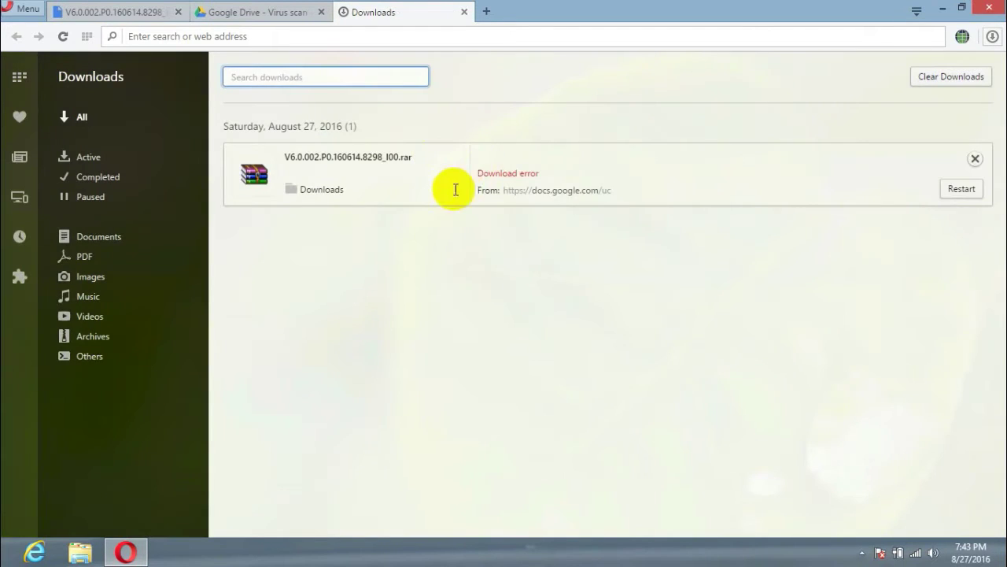
pyautogui.rightClick(530, 189)
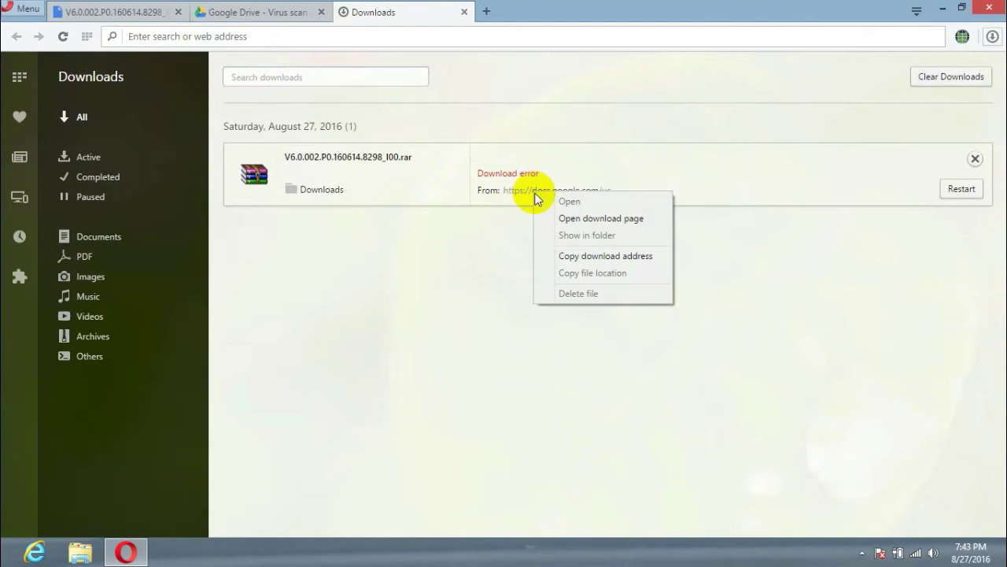
pyautogui.click(574, 256)
# Switch to Internet Download Manager and add the copied address as a new download
pyautogui.click(944, 9)
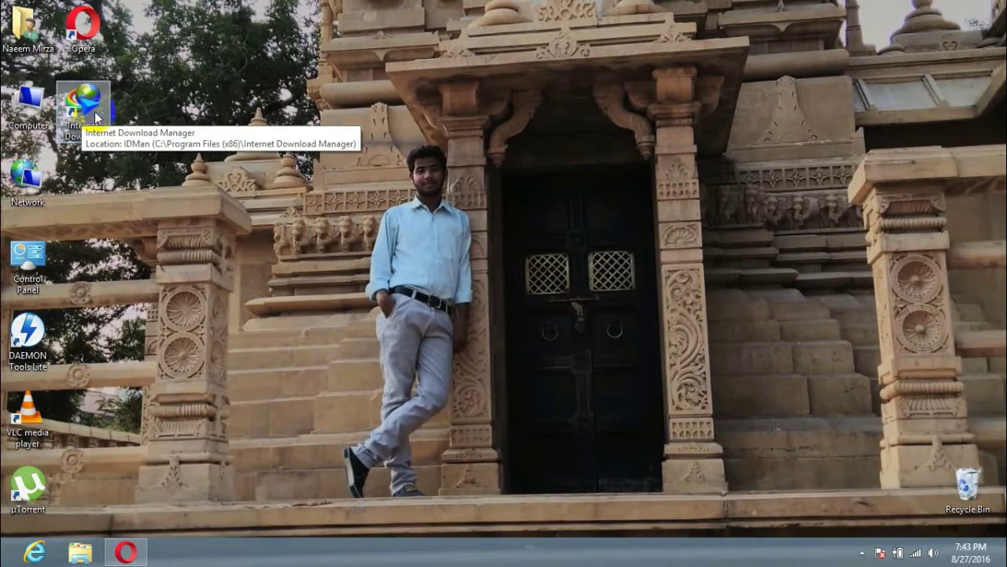
pyautogui.rightClick(85, 105)
pyautogui.click(108, 106)
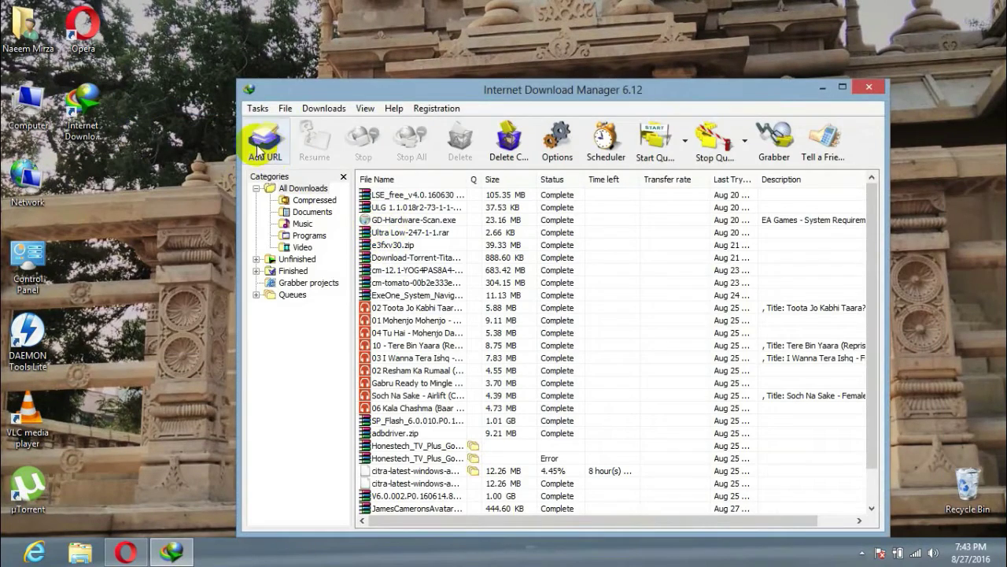
pyautogui.click(258, 150)
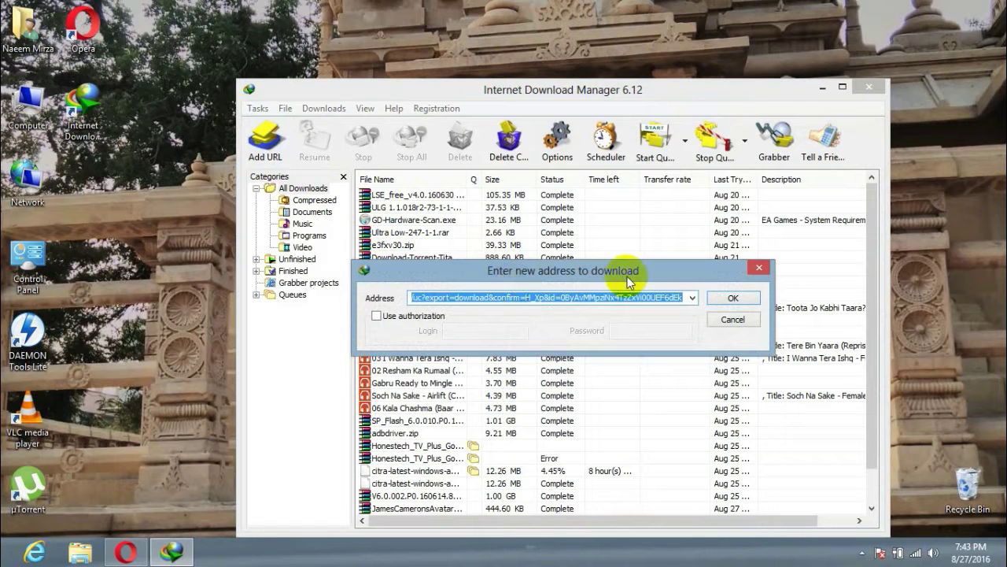
pyautogui.click(724, 303)
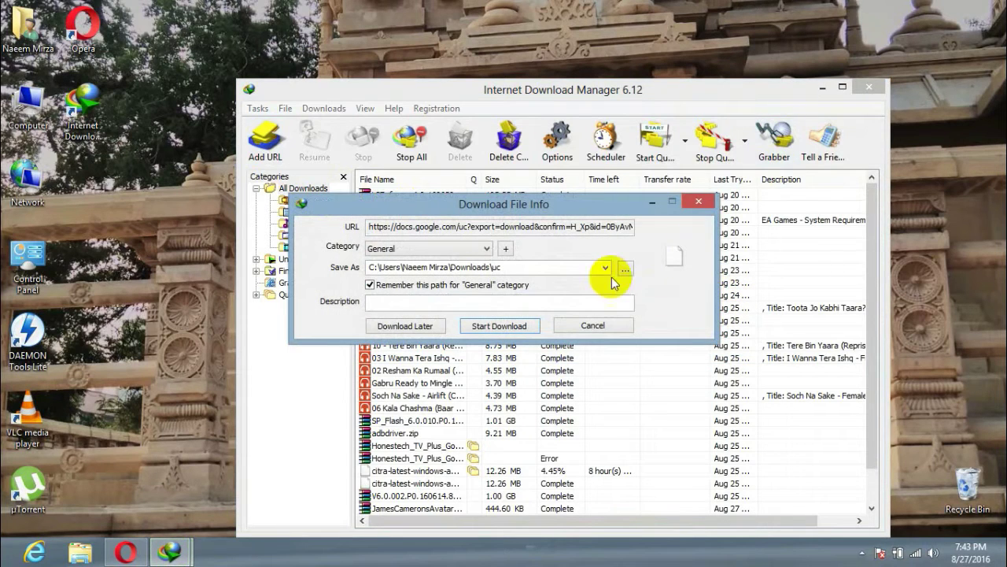
# Start downloading uc.htm under the General category and close the download manager once it completes
pyautogui.click(822, 88)
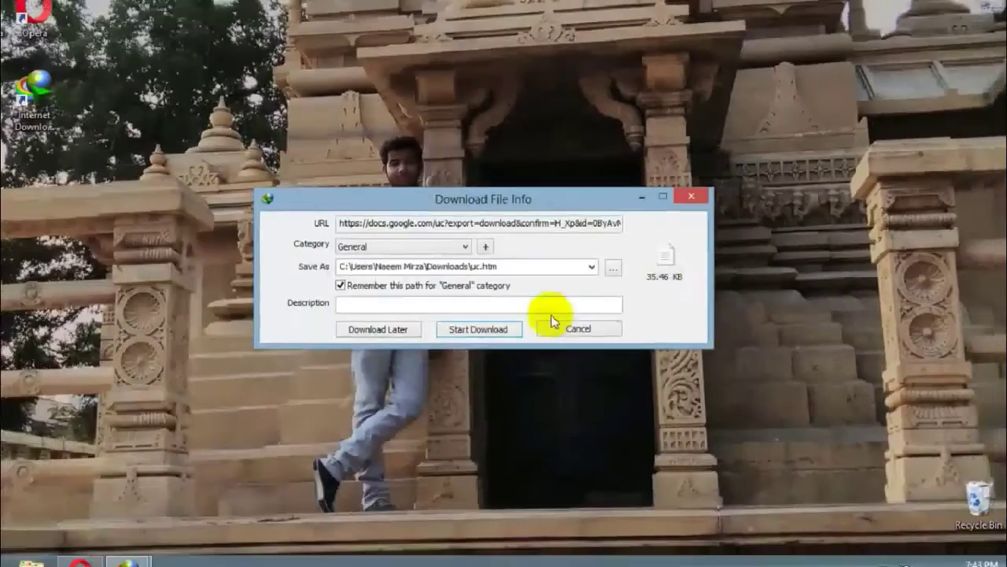
pyautogui.click(491, 329)
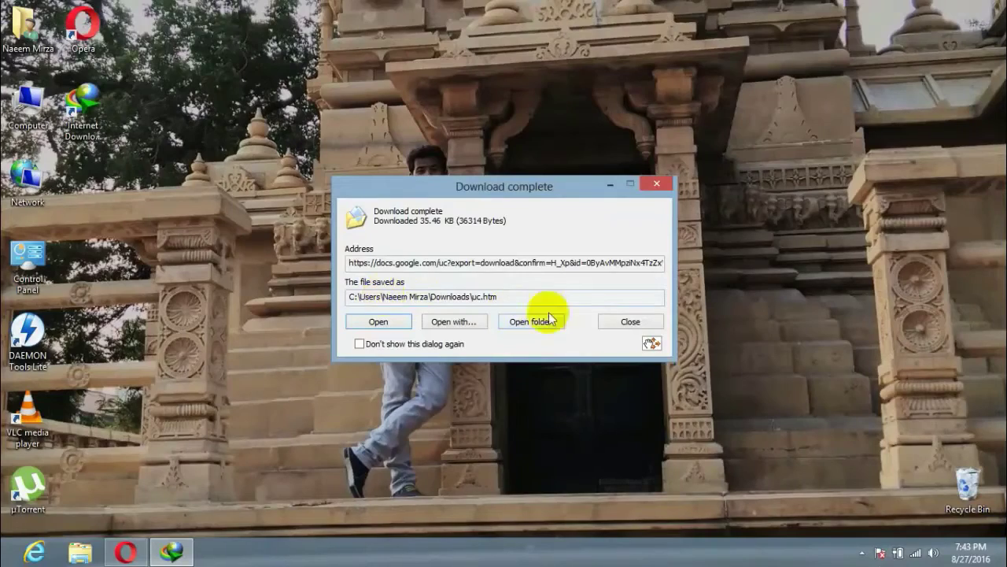
pyautogui.click(622, 322)
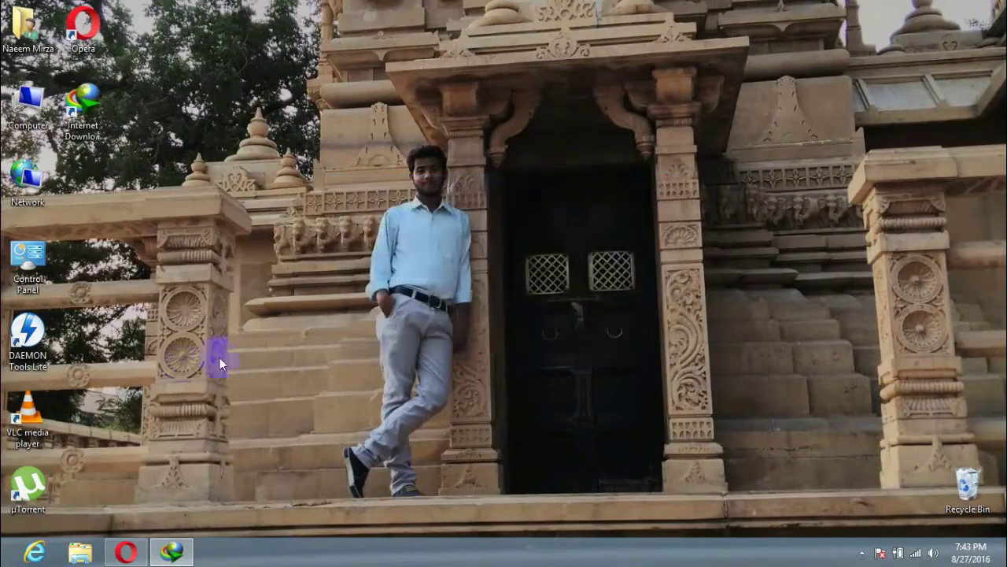
pyautogui.click(173, 545)
pyautogui.click(877, 85)
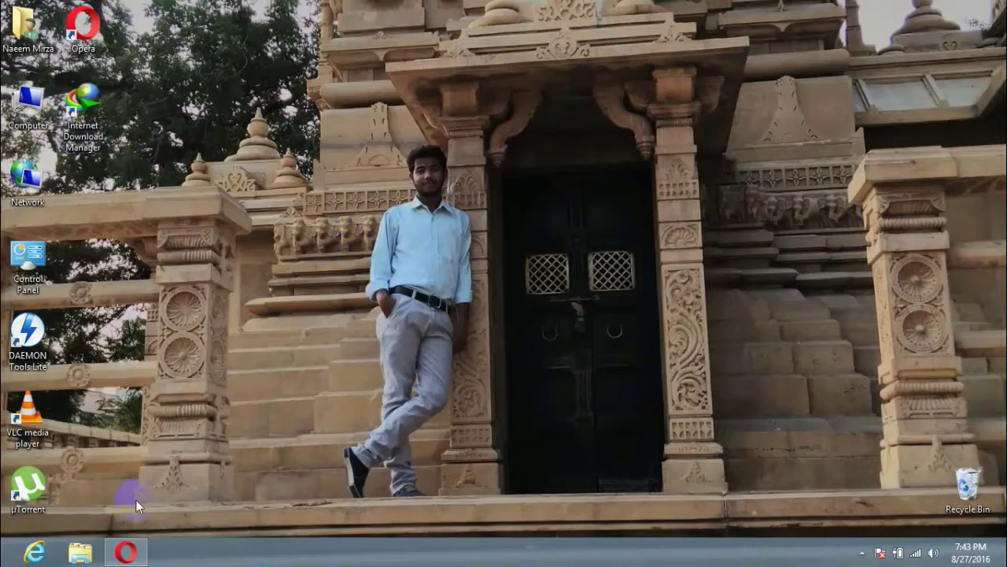
# Return to Opera, close the Downloads tab and request the .rar download again from the virus scan page
pyautogui.click(128, 553)
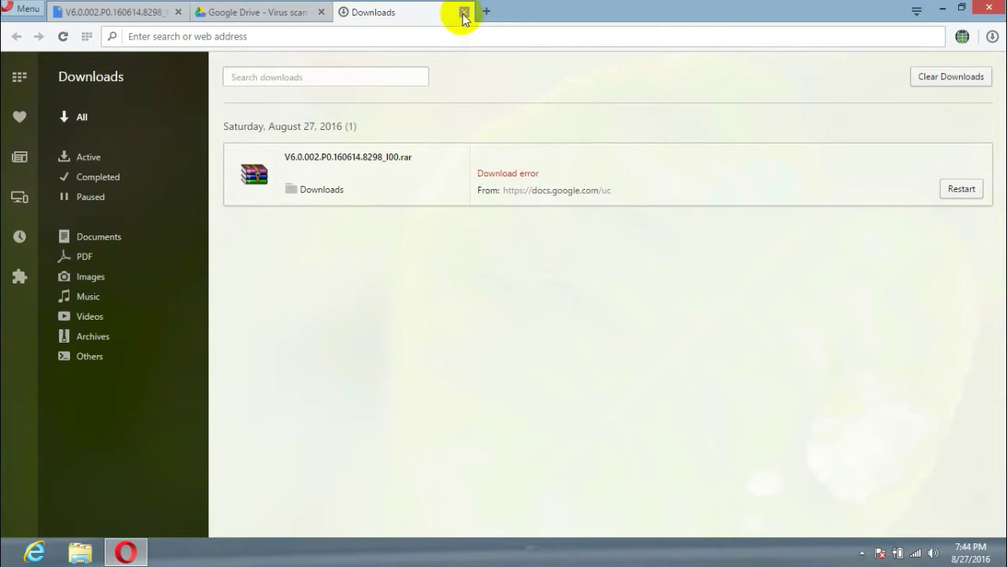
pyautogui.hotkey('ctrl', 'w')
pyautogui.click(401, 201)
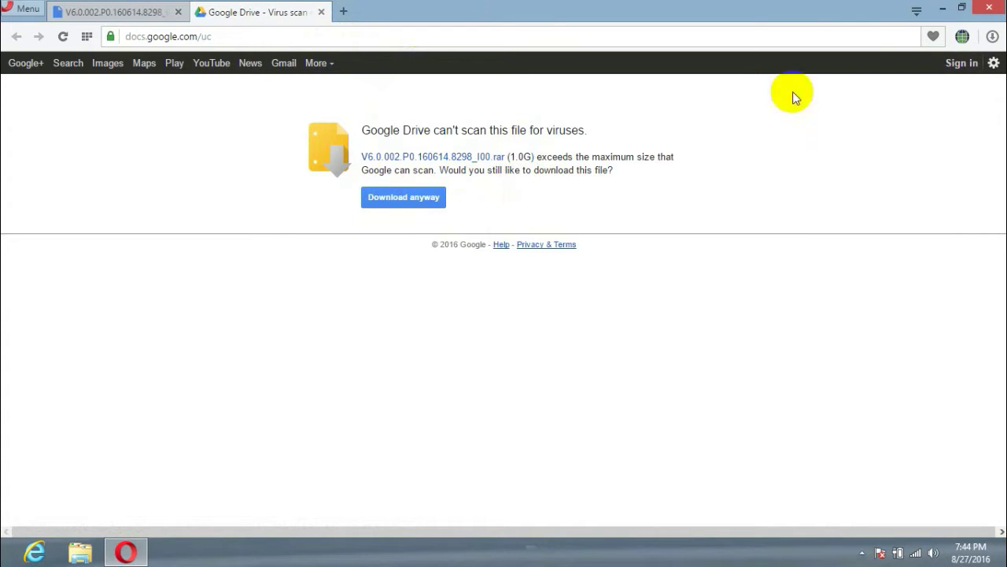
# Minimize Opera and open the Internet Download Manager installation folder from its desktop shortcut's properties
pyautogui.click(938, 10)
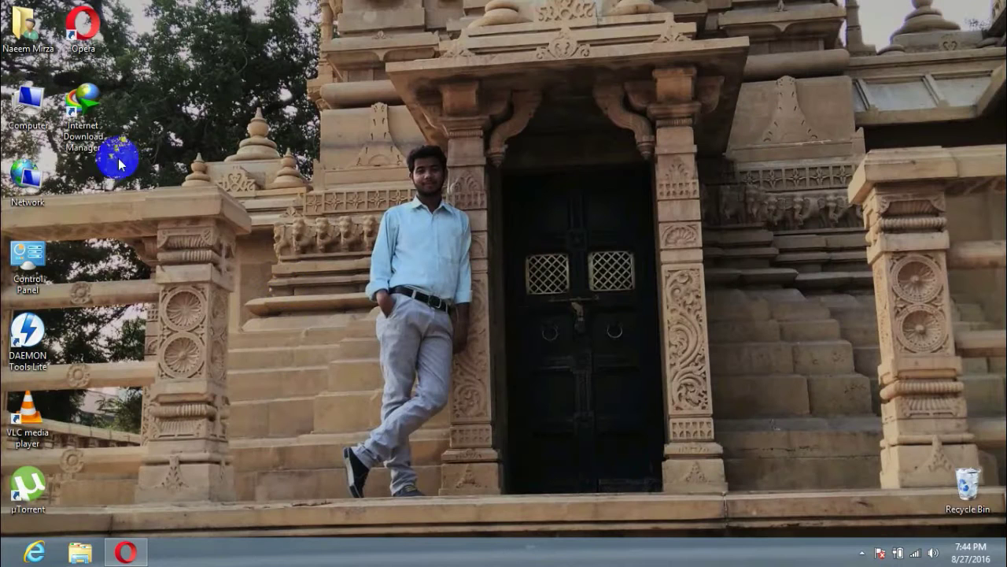
pyautogui.moveTo(118, 164); pyautogui.dragTo(85, 110)
pyautogui.rightClick(85, 97)
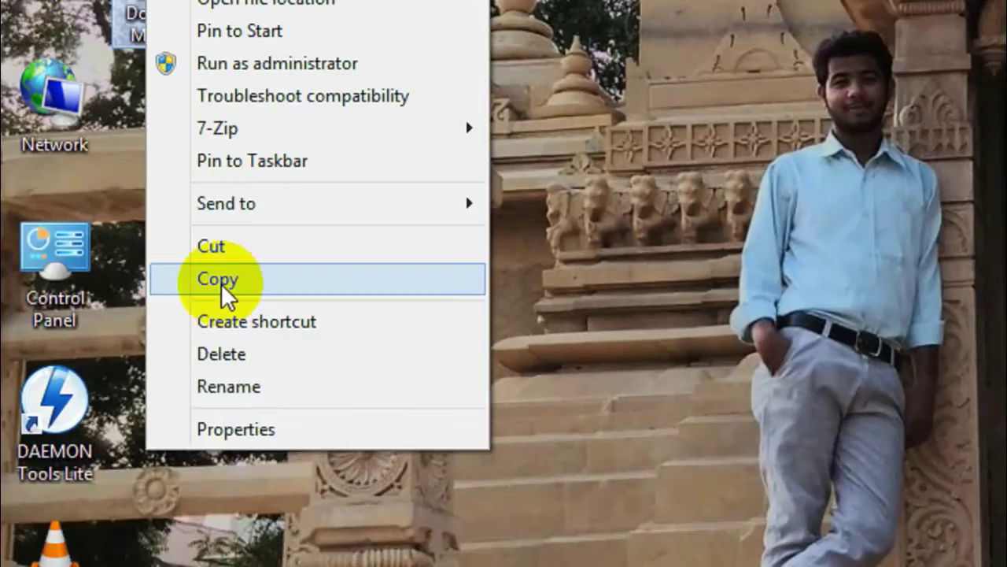
pyautogui.click(248, 428)
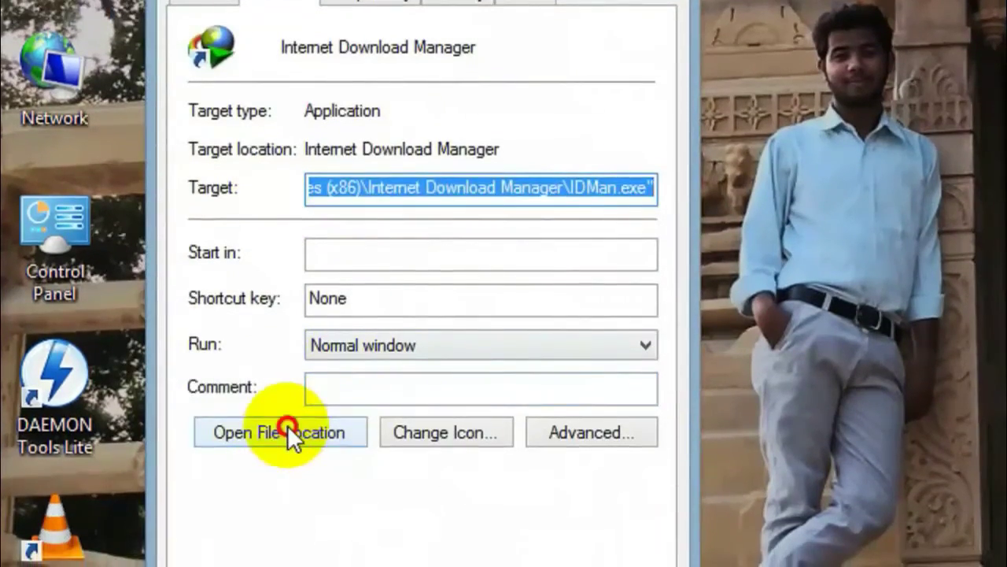
pyautogui.click(288, 425)
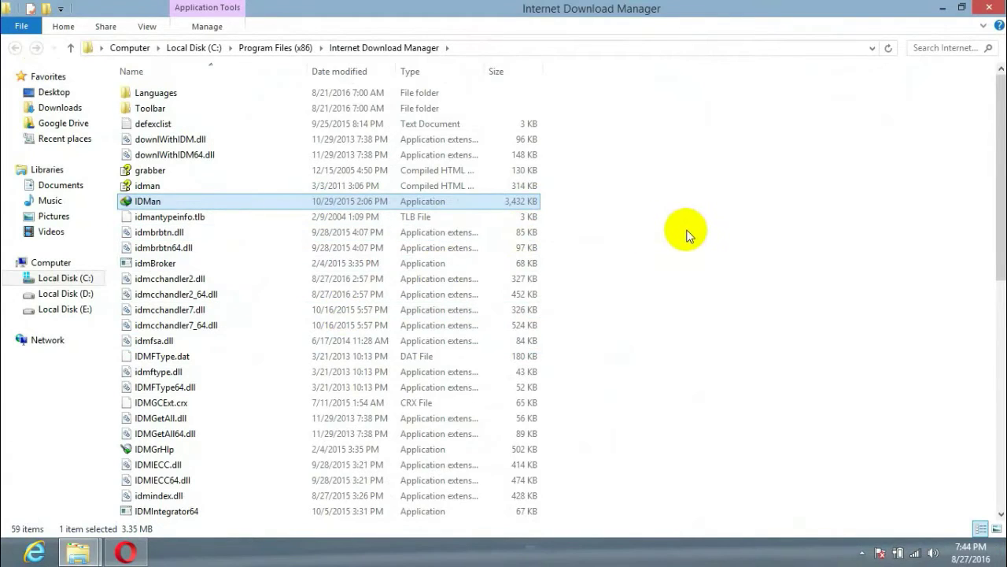
# Find and select the IDMGCExt.crx file in the Internet Download Manager folder
pyautogui.click(698, 299)
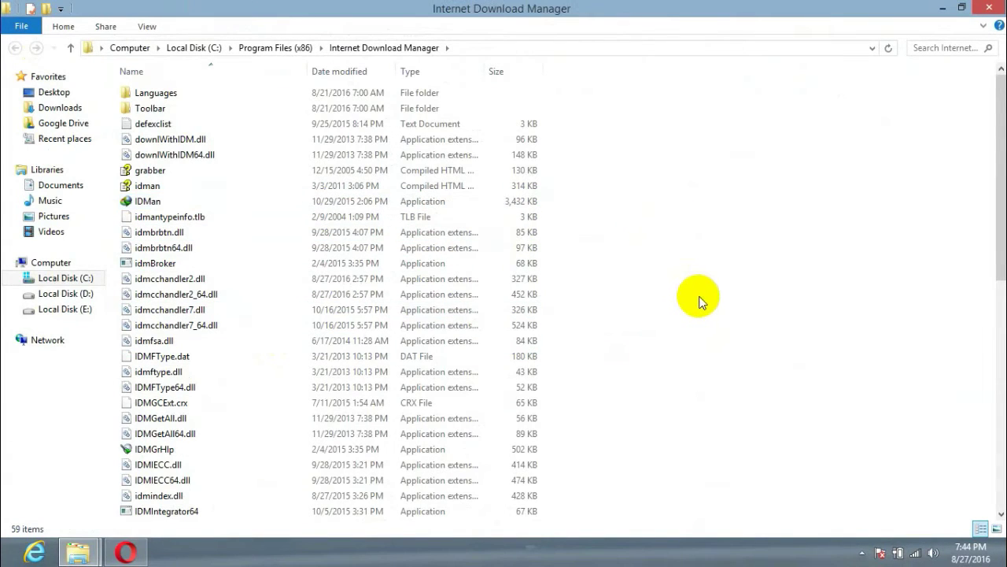
pyautogui.scroll(-4, 661, 323)
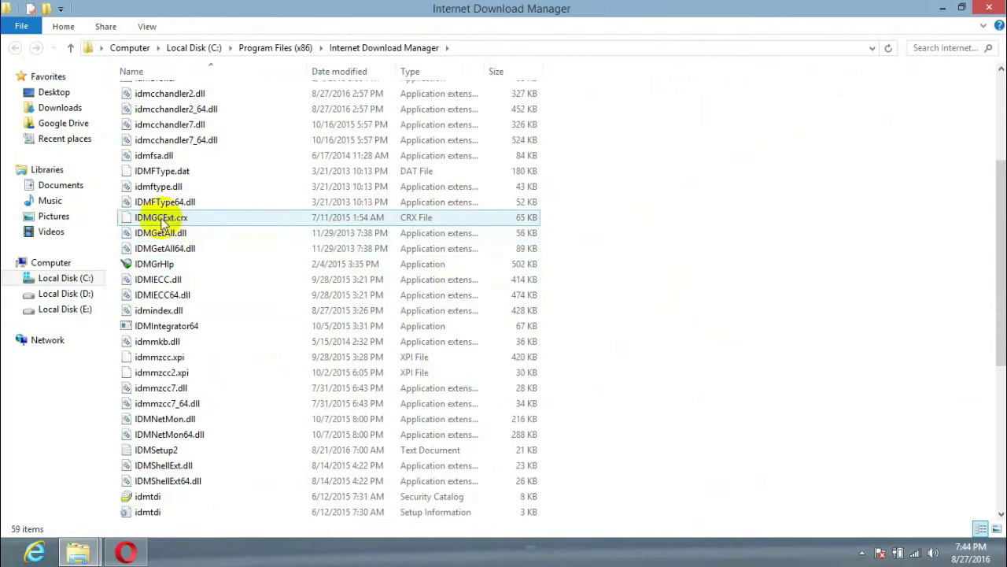
pyautogui.click(159, 219)
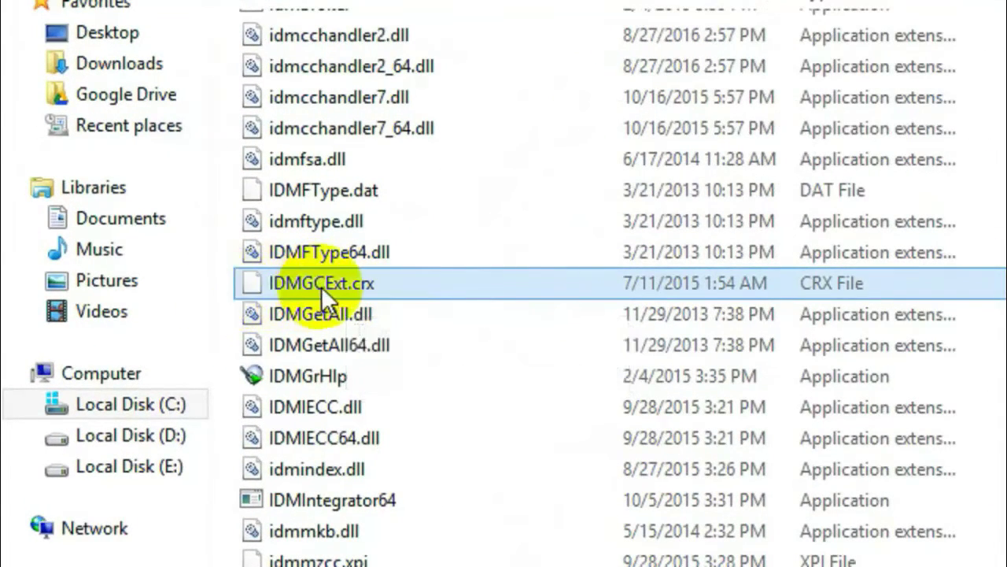
pyautogui.click(321, 287)
pyautogui.click(244, 284)
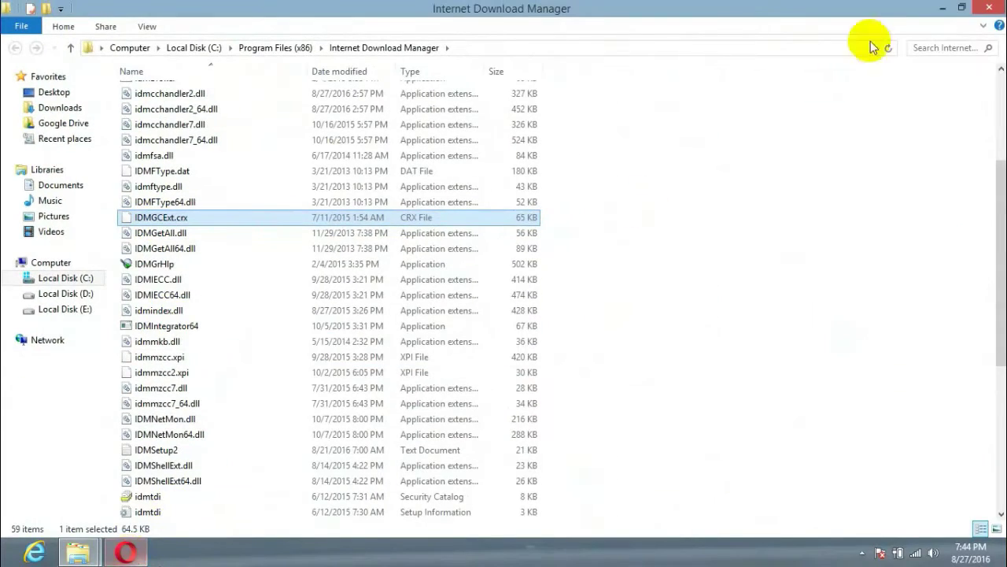
# Restore the folder window to its smaller size and close the shortcut's properties dialog
pyautogui.click(962, 8)
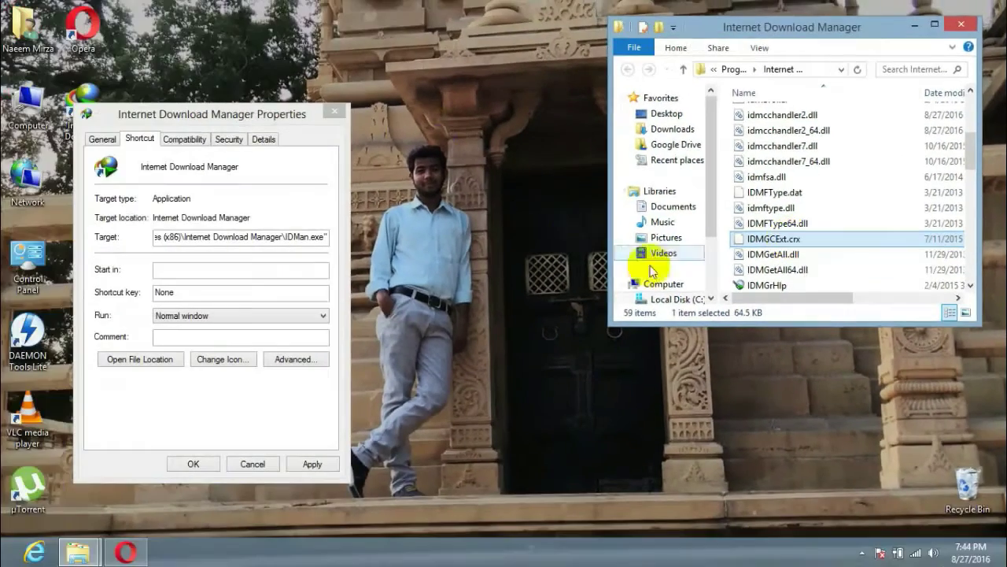
pyautogui.click(334, 111)
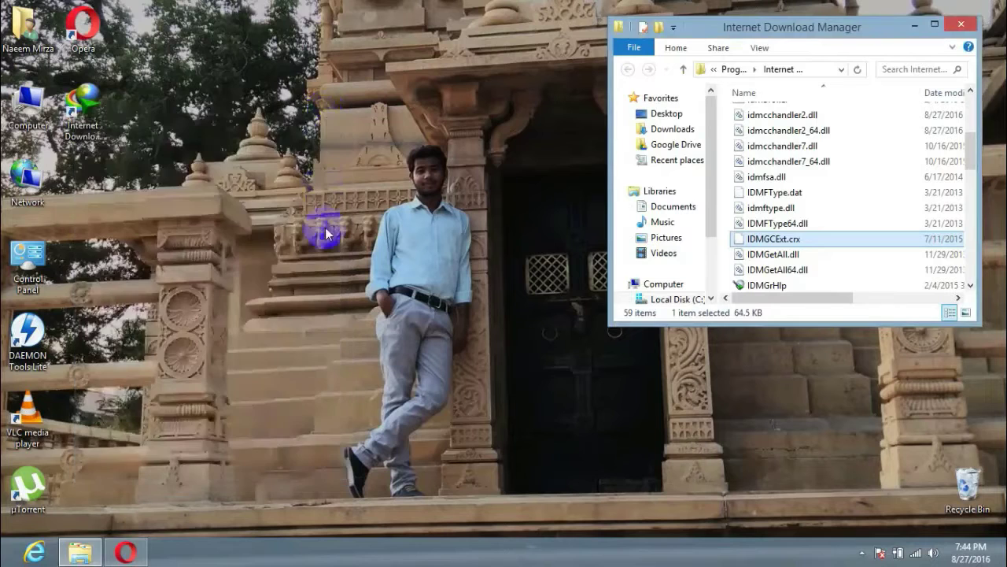
# Switch back to Opera and open its Extensions management page
pyautogui.moveTo(125, 556)
pyautogui.click(173, 513)
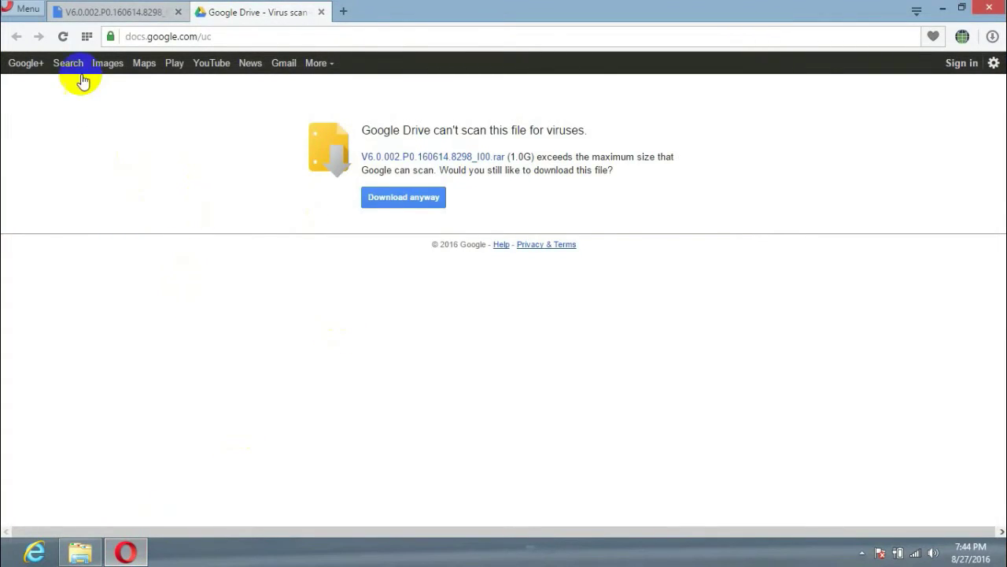
pyautogui.click(17, 9)
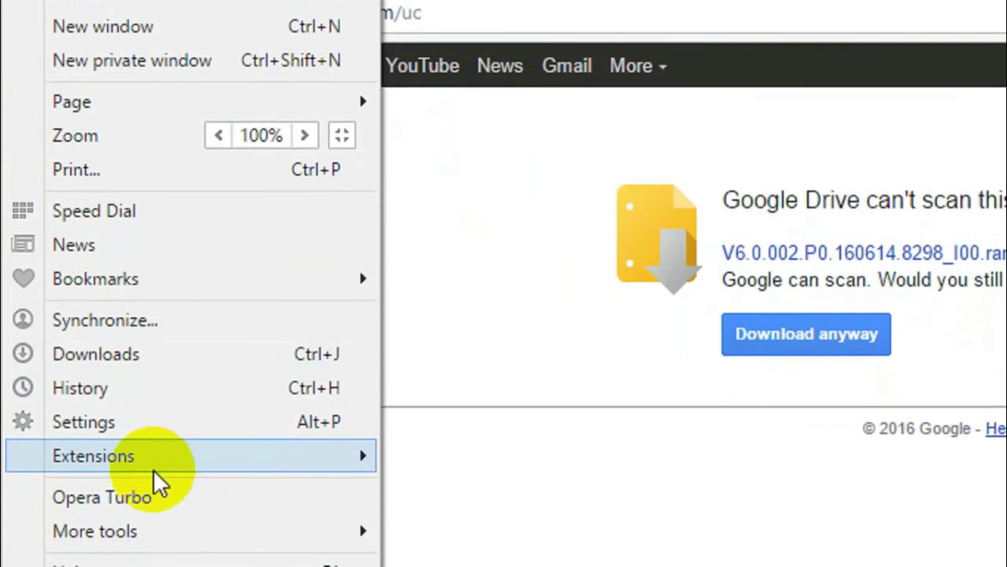
pyautogui.moveTo(157, 517)
pyautogui.click(520, 425)
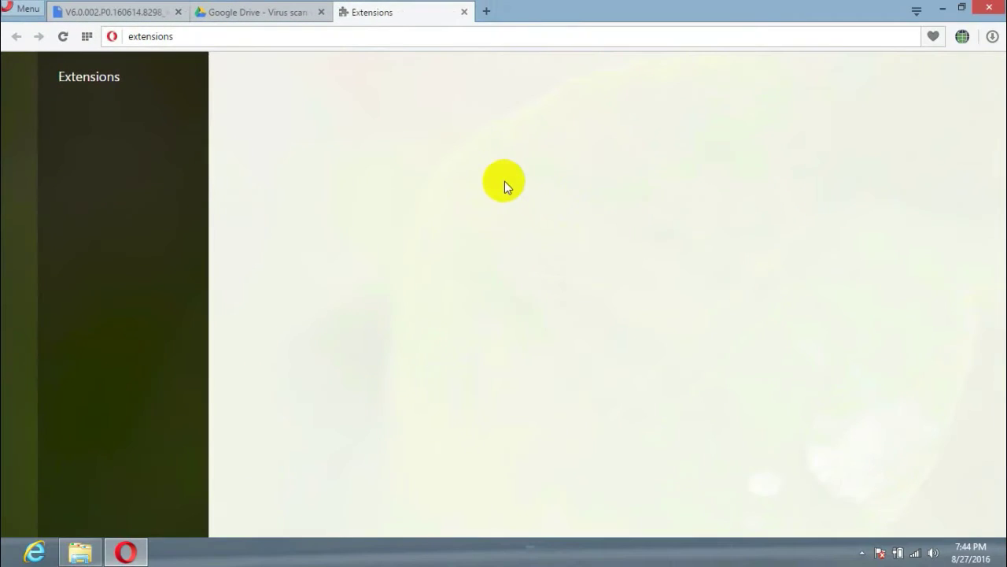
# Restore the Opera window to a smaller size and place it beside the Internet Download Manager folder, with both windows visible
pyautogui.click(963, 14)
pyautogui.moveTo(668, 70); pyautogui.dragTo(417, 57)
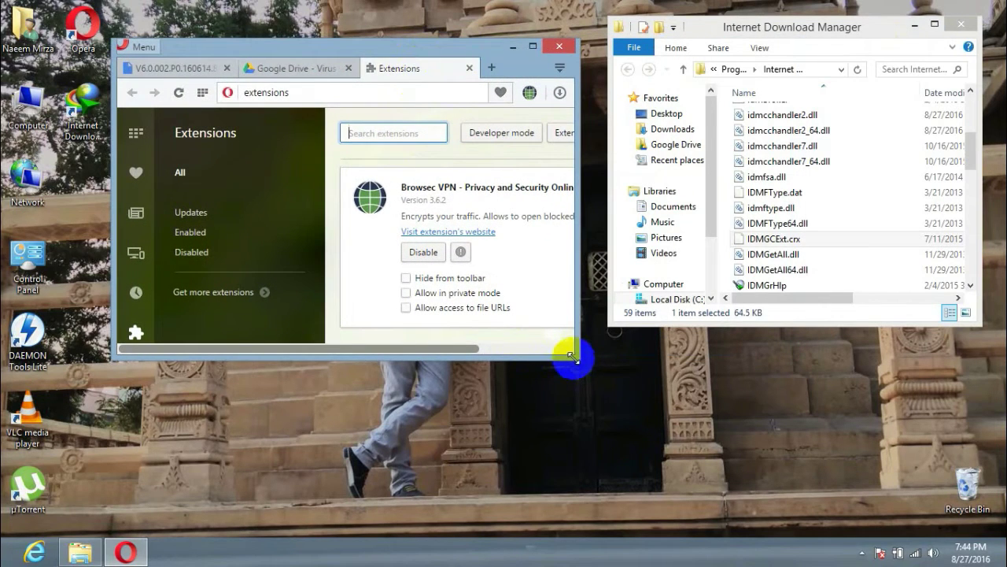
pyautogui.moveTo(572, 356); pyautogui.dragTo(712, 478)
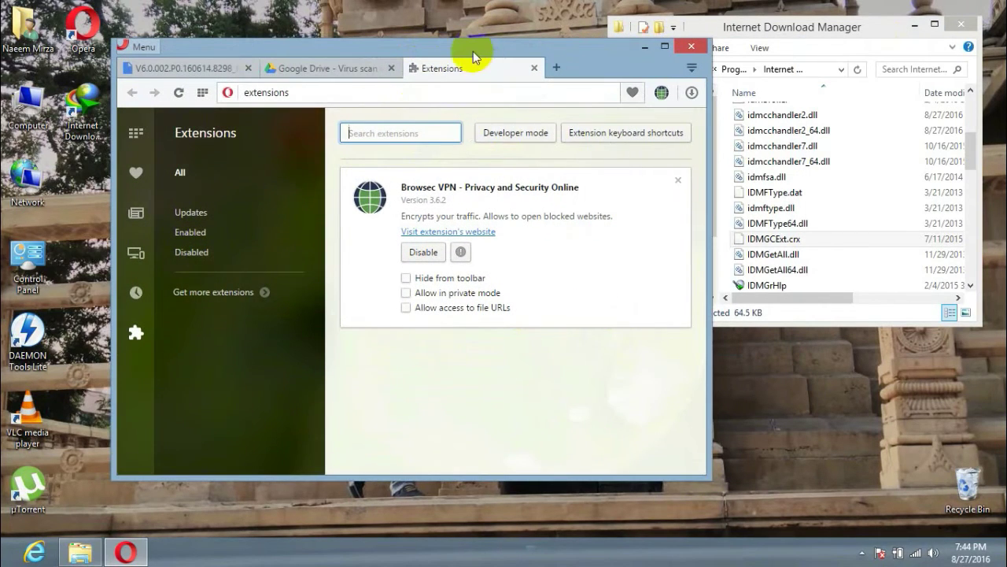
pyautogui.moveTo(474, 57); pyautogui.dragTo(370, 22)
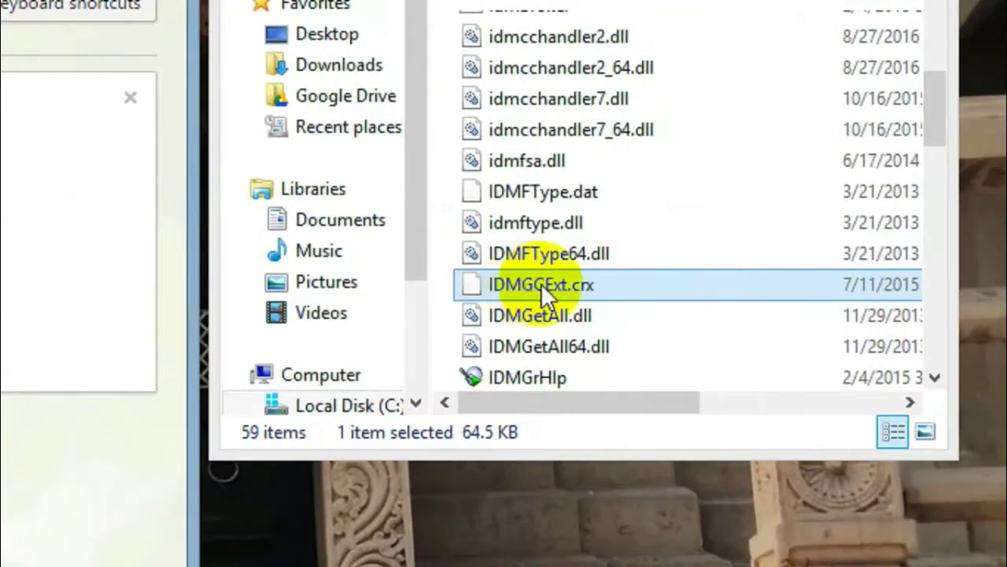
# Install IDMGCExt.crx from the folder on Opera's Extensions page and confirm the installation of the IDM Integration Module
pyautogui.click(779, 238)
pyautogui.moveTo(557, 282); pyautogui.dragTo(0, 422)
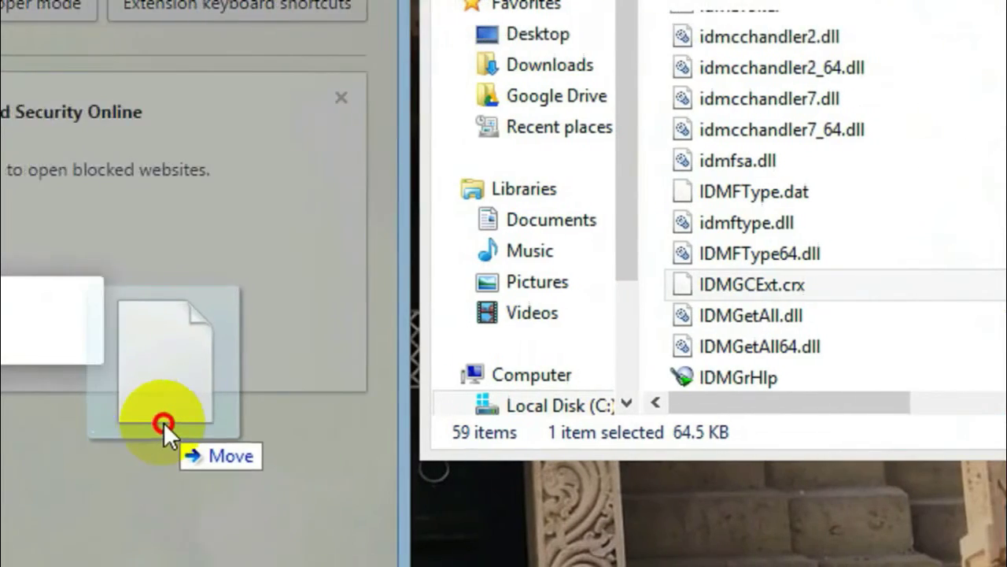
pyautogui.moveTo(164, 422); pyautogui.dragTo(0, 445)
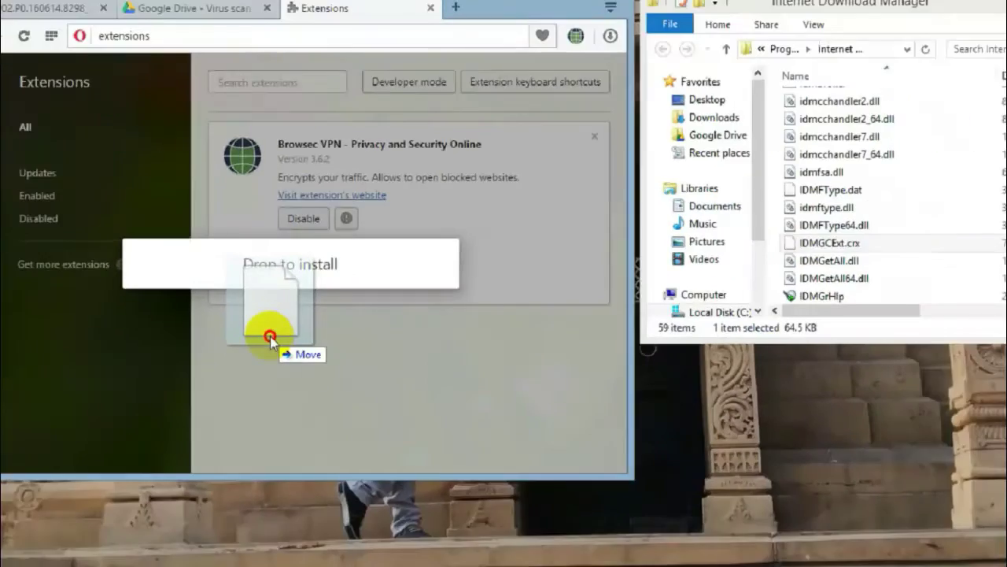
pyautogui.moveTo(270, 337); pyautogui.dragTo(303, 316)
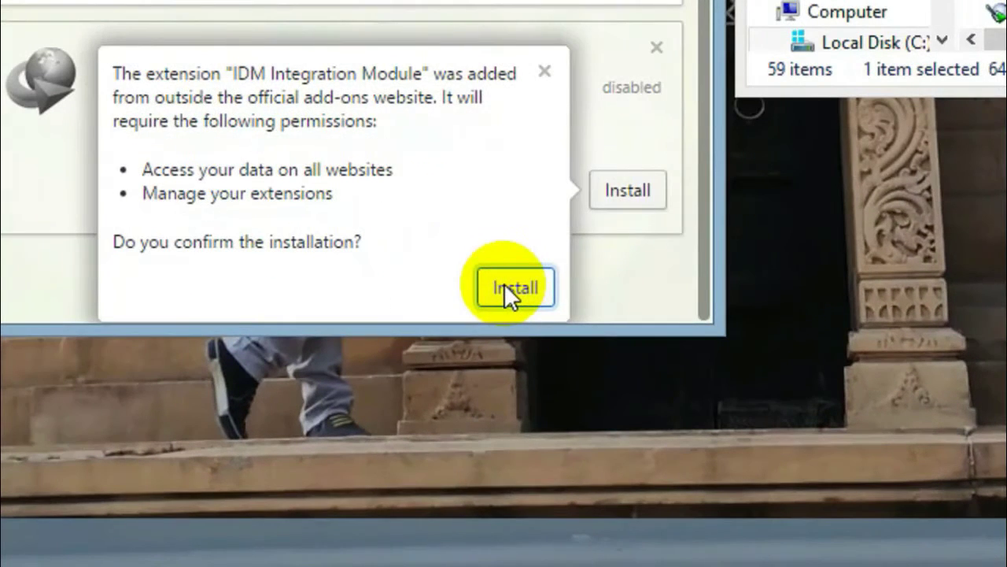
pyautogui.click(494, 423)
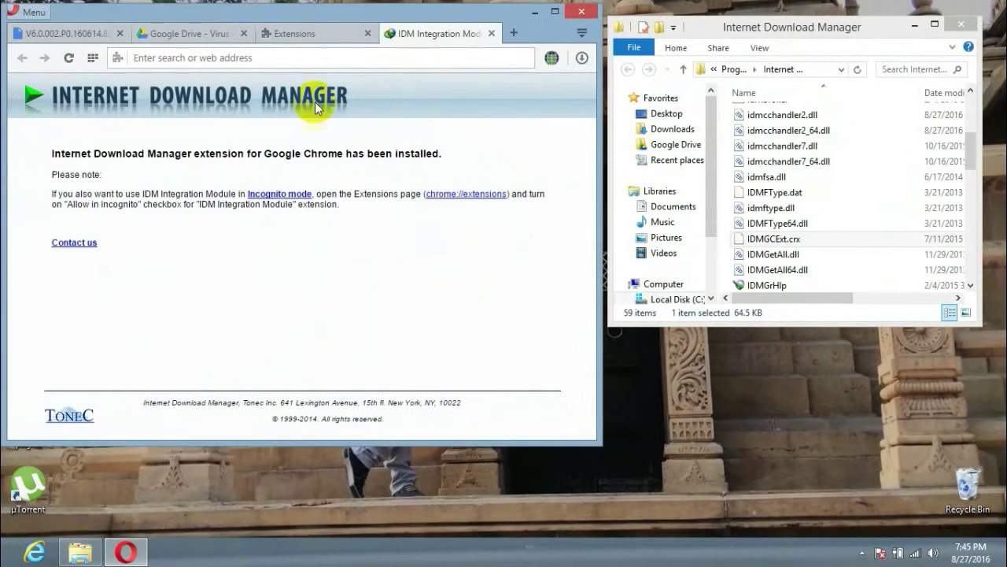
# Close the extension's welcome page, the Extensions page and the folder window, and maximize the browser on the Google Drive download page
pyautogui.moveTo(62, 152); pyautogui.dragTo(445, 159)
pyautogui.click(466, 161)
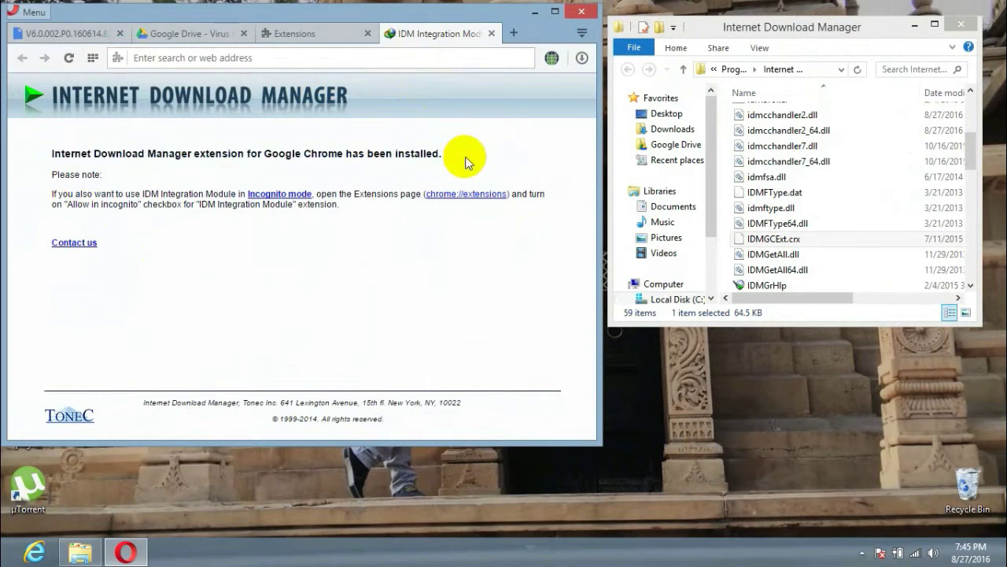
pyautogui.click(492, 33)
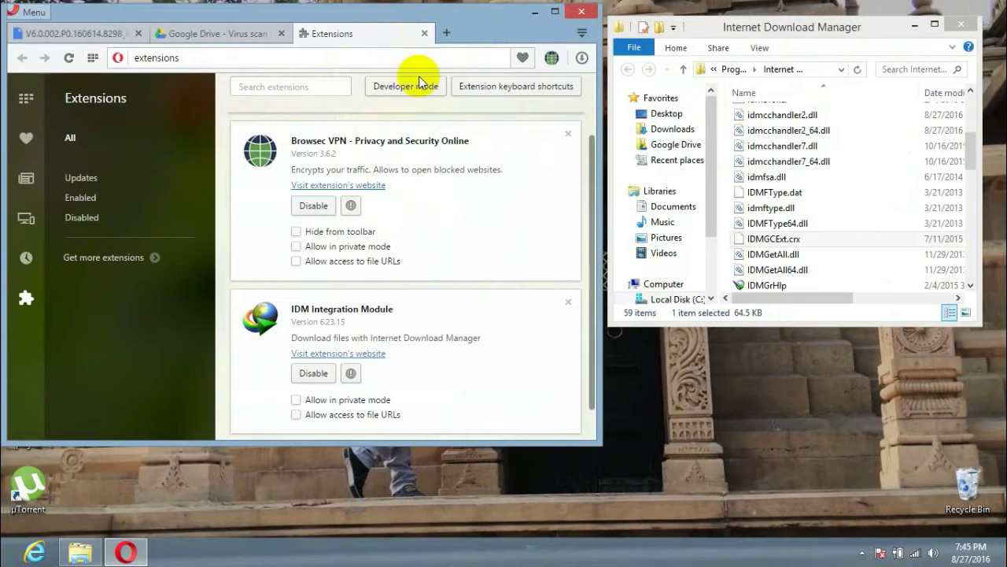
pyautogui.click(424, 34)
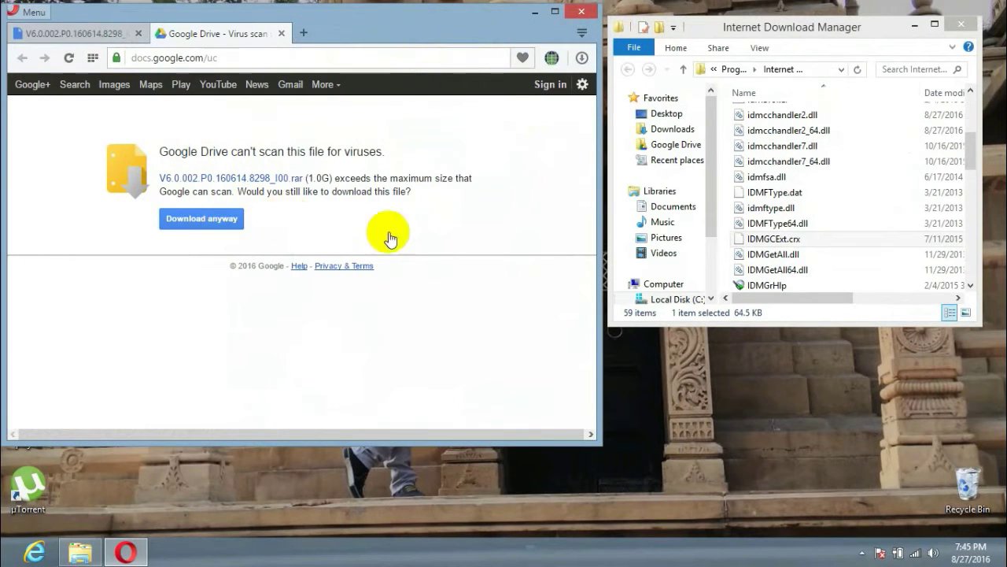
pyautogui.click(961, 24)
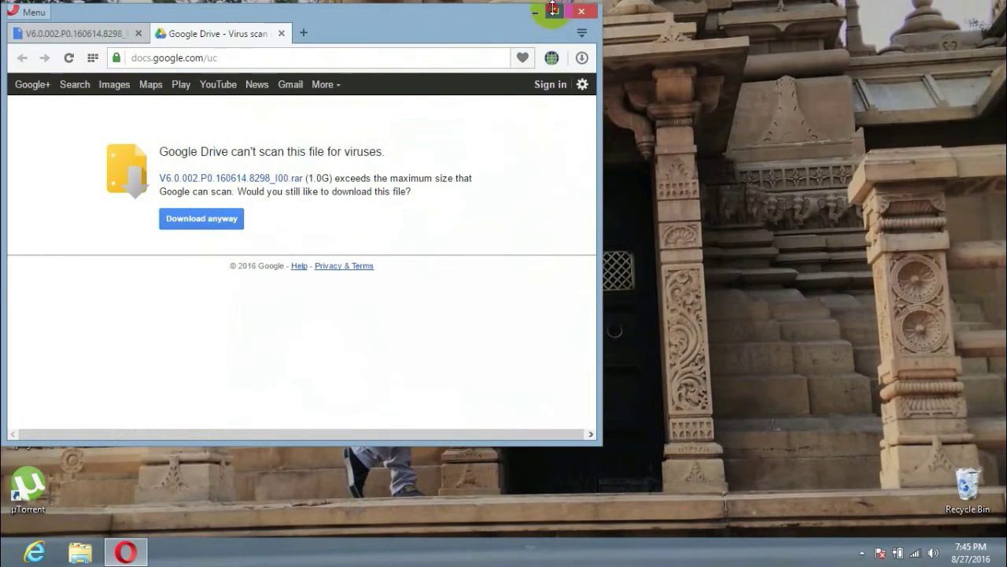
pyautogui.click(553, 11)
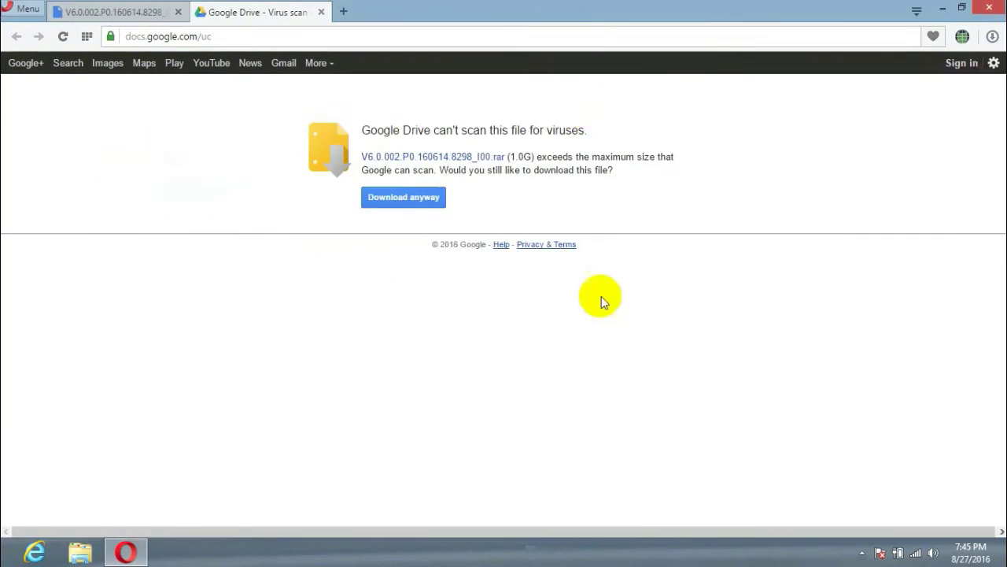
# Download V6.0.002.P0.160614.8298_I00.rar from Google Drive despite the virus scan notice, starting the transfer in Internet Download Manager
pyautogui.click(406, 203)
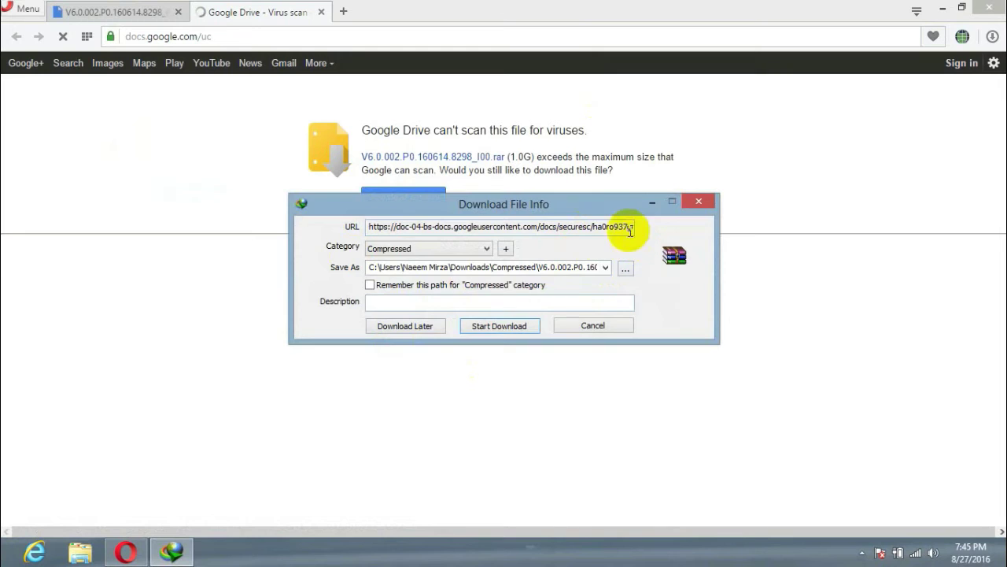
pyautogui.moveTo(587, 203); pyautogui.dragTo(572, 229)
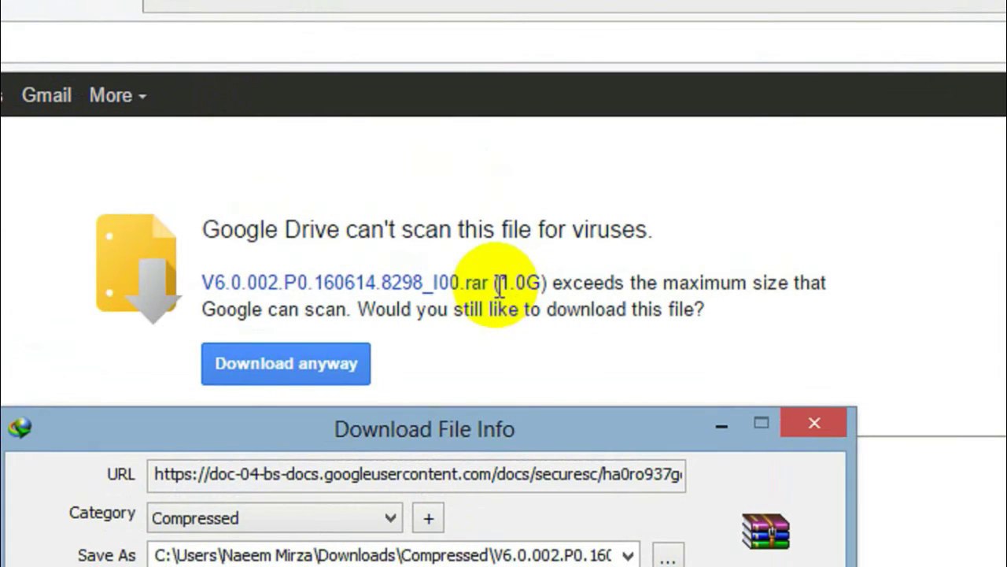
pyautogui.moveTo(508, 158); pyautogui.dragTo(542, 157)
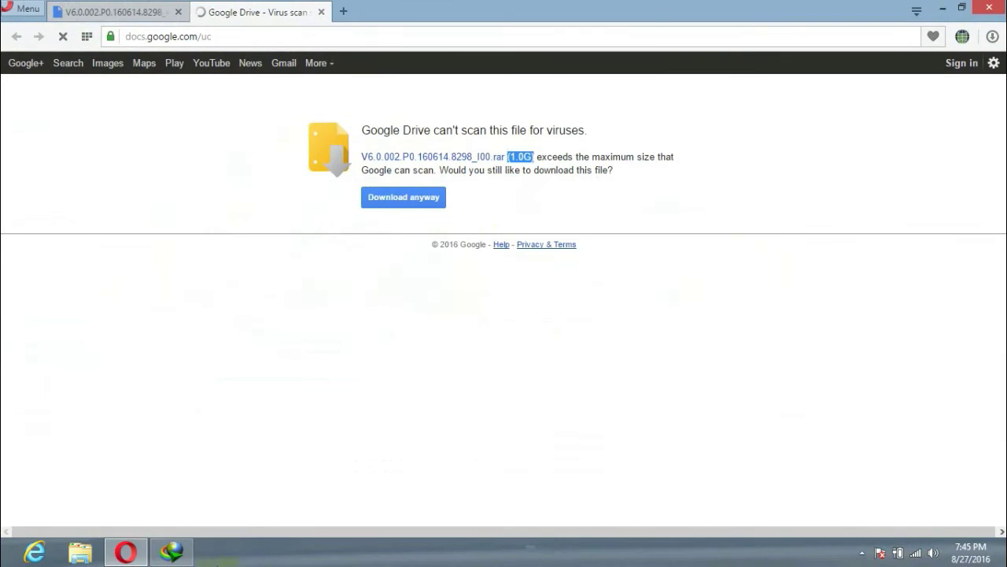
pyautogui.click(163, 557)
pyautogui.click(452, 351)
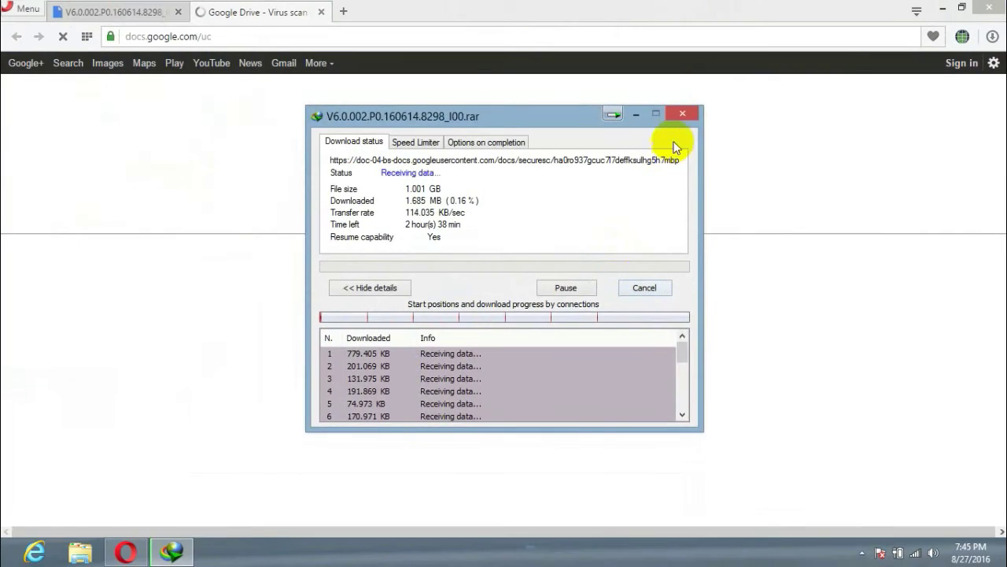
# Close the download status window and the remaining Google Drive tabs, and exit Opera
pyautogui.click(677, 116)
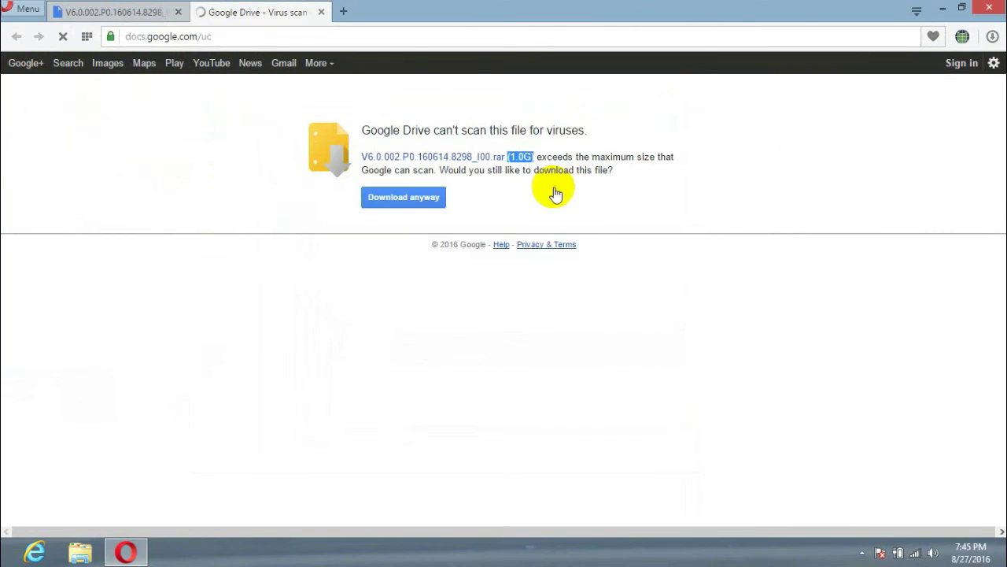
pyautogui.click(321, 12)
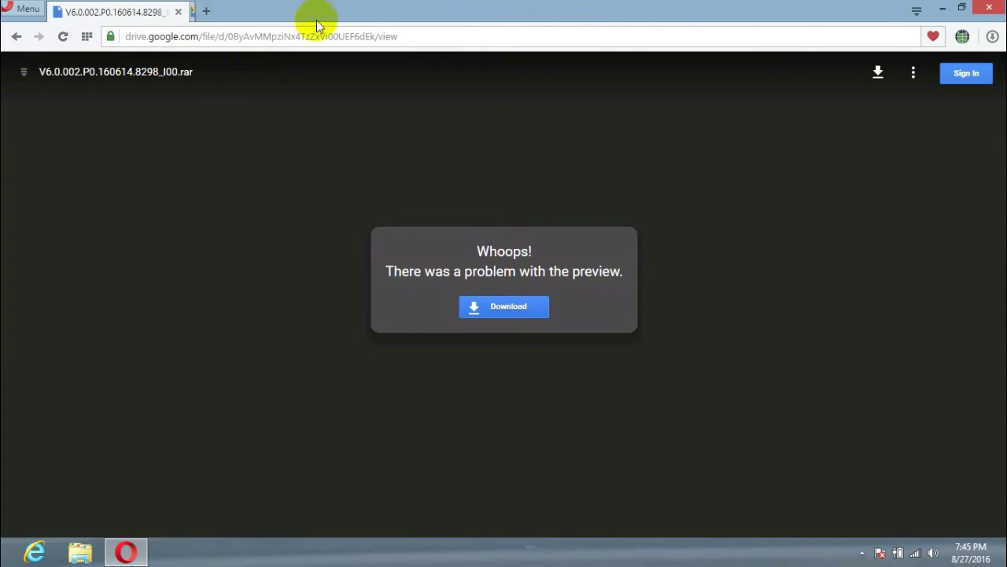
pyautogui.hotkey('ctrl', 'w')
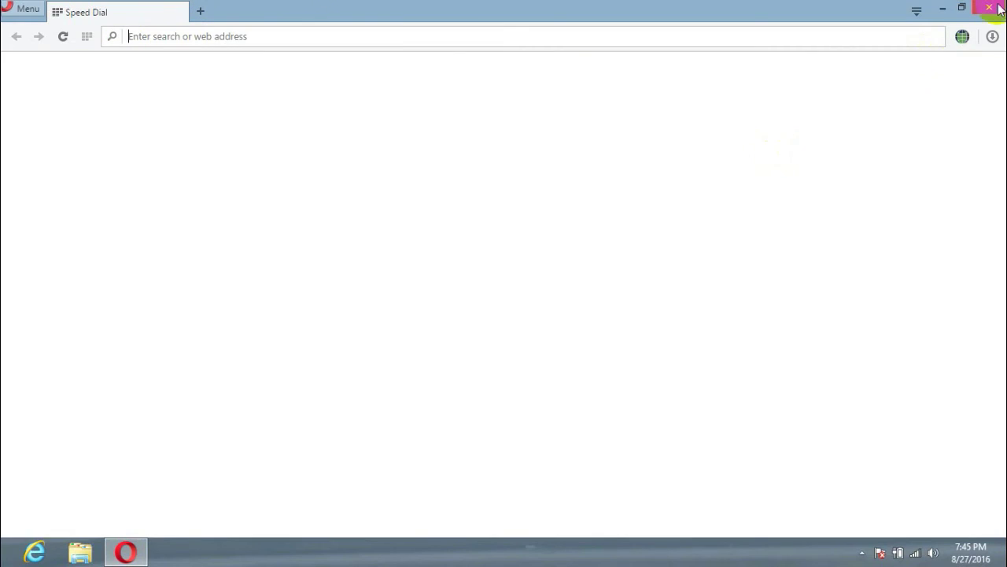
pyautogui.hotkey('alt', 'F4')
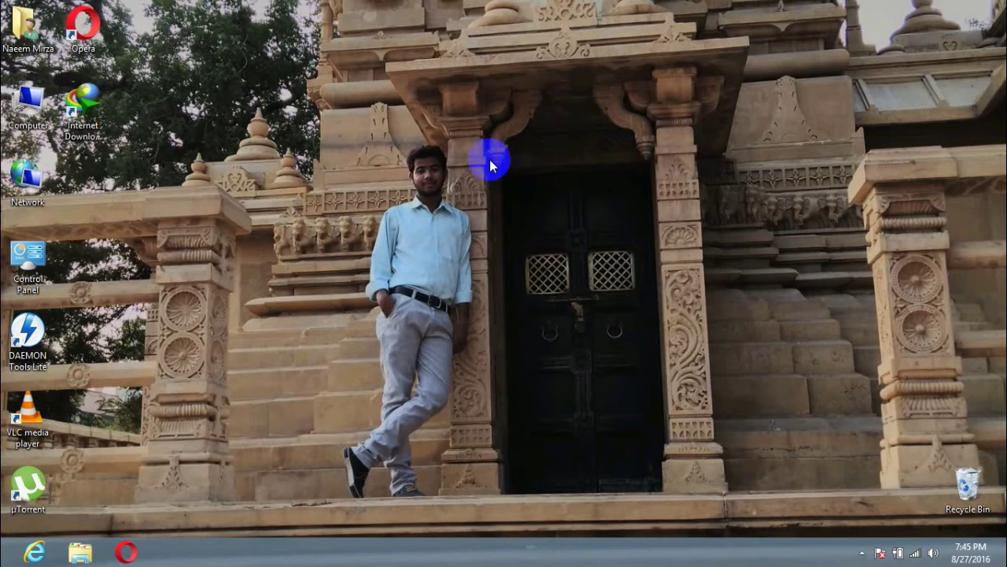
pyautogui.rightClick(490, 163)
pyautogui.click(403, 174)
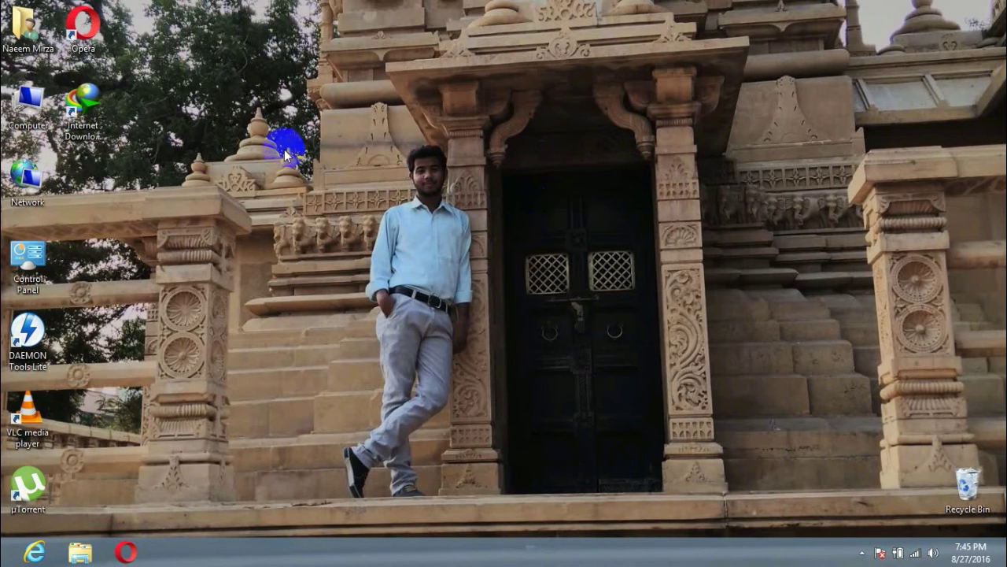
pyautogui.moveTo(340, 140); pyautogui.dragTo(486, 498)
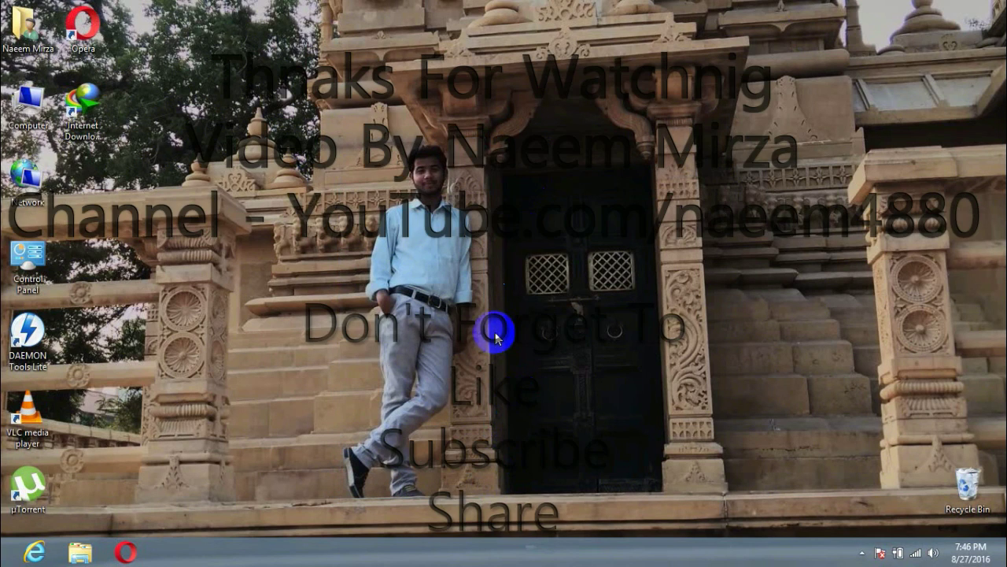